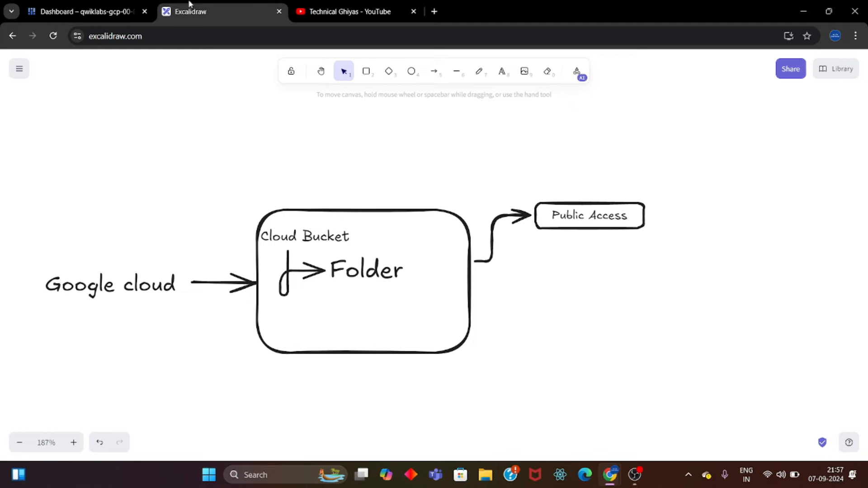
- Switch to the Google Cloud console and open the Cloud Storage buckets list
left_click(95, 4)
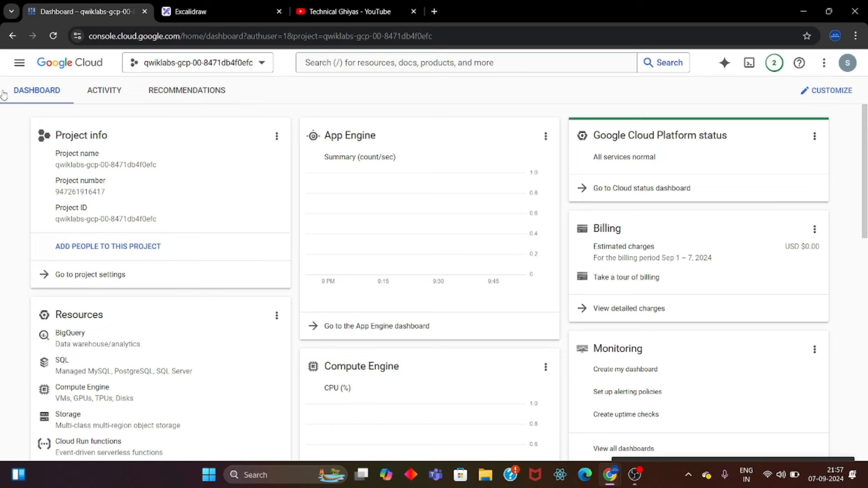
left_click(15, 69)
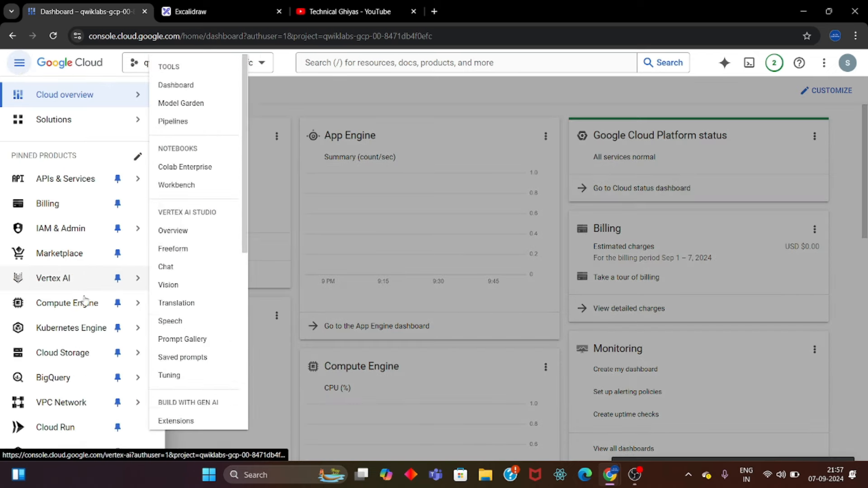
mouse_move(74, 357)
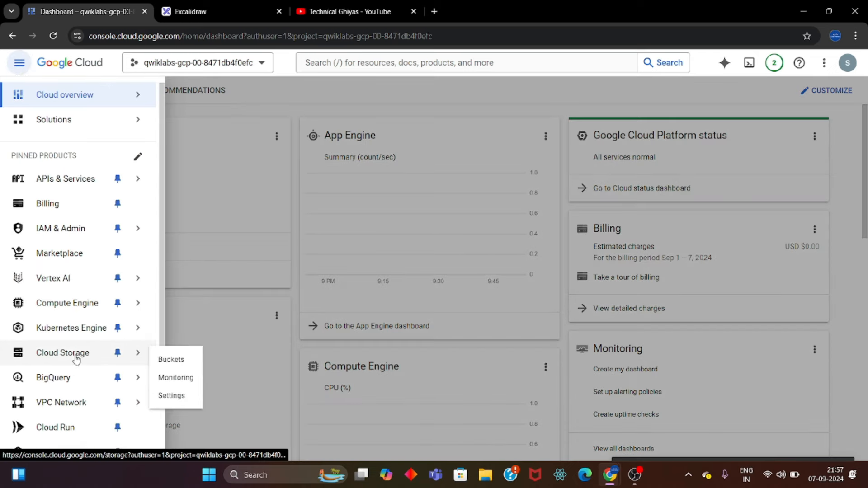
left_click(174, 360)
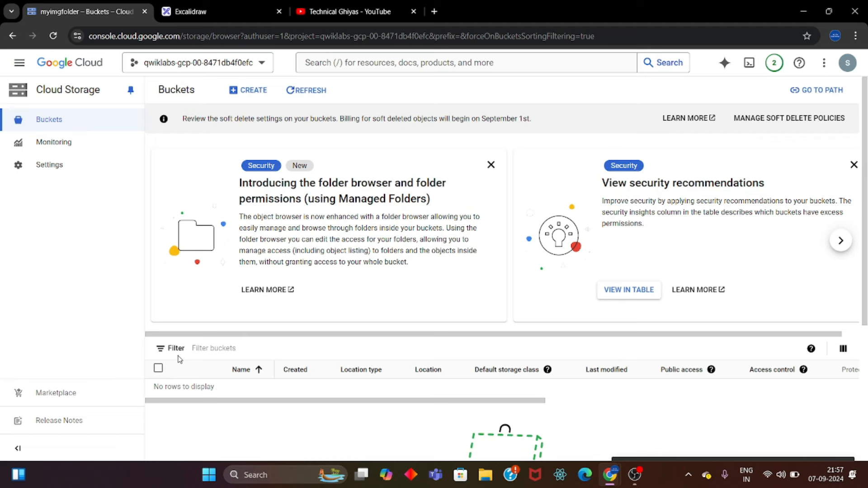
- Start a new bucket and name it myimgfolder
left_click(244, 94)
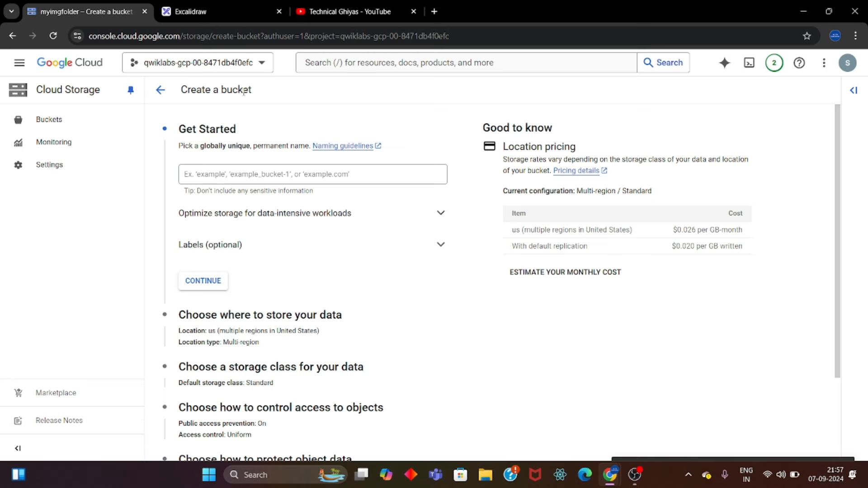
left_click(229, 174)
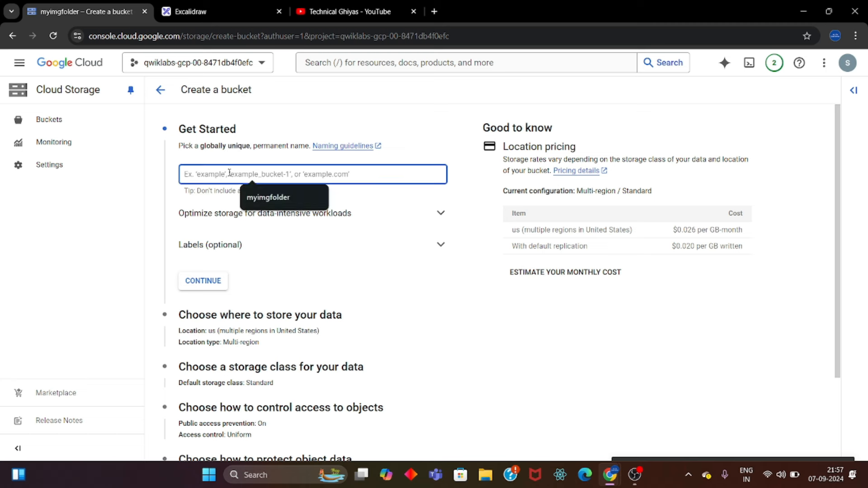
left_click(283, 203)
left_click(219, 284)
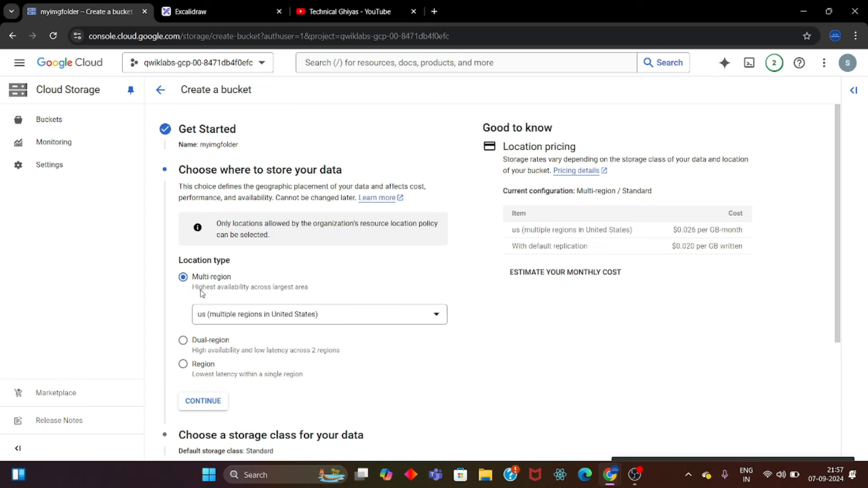
- Accept the us multi-region location and the Standard default storage class for the new bucket
scroll(230, 308, "down", 1)
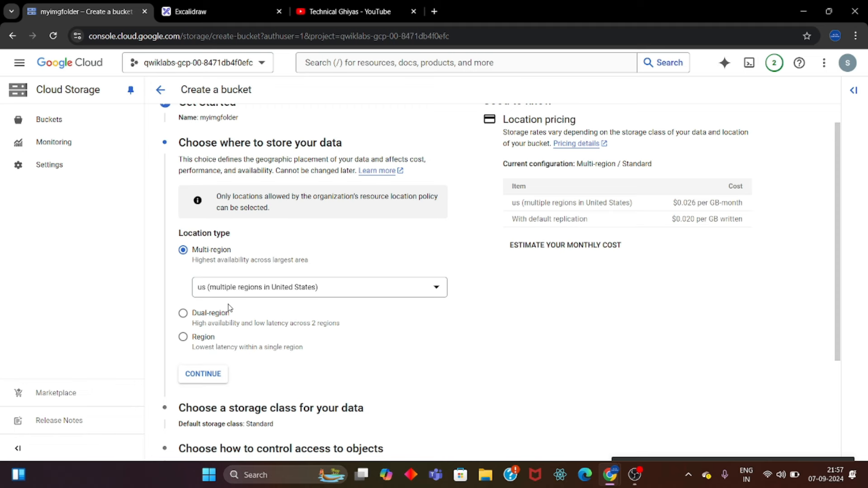
scroll(230, 308, "down", 3)
left_click(204, 258)
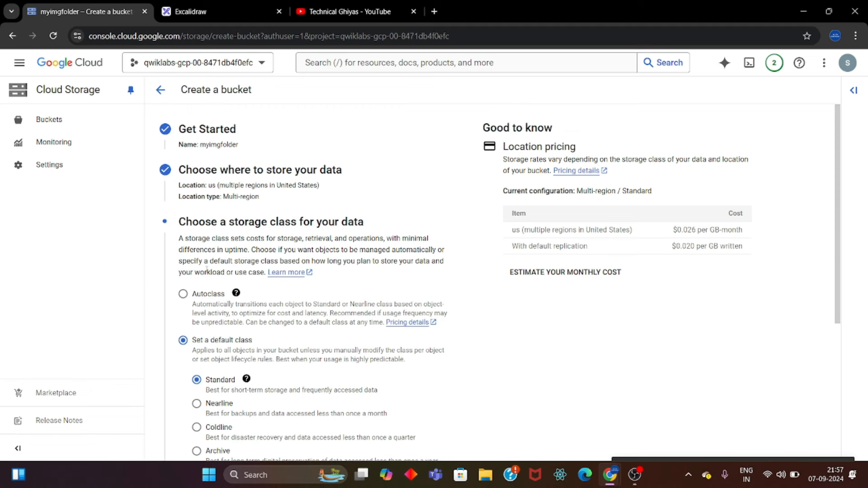
scroll(207, 270, "down", 1)
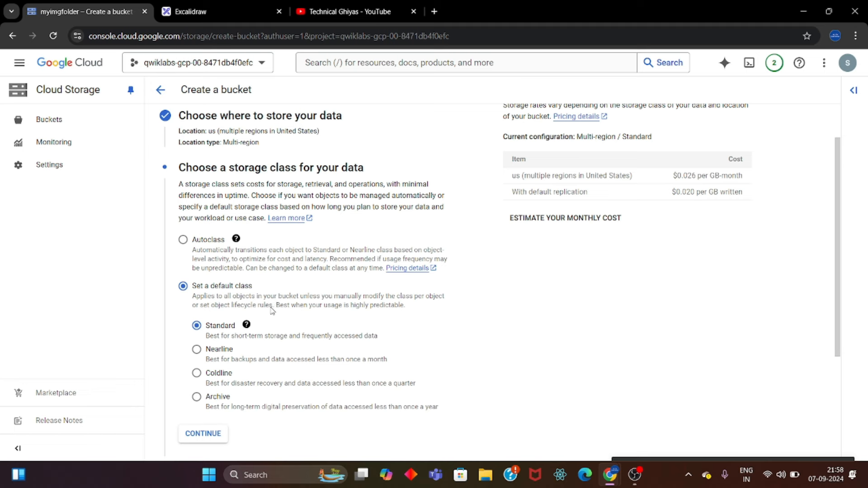
scroll(273, 304, "down", 1)
left_click(217, 386)
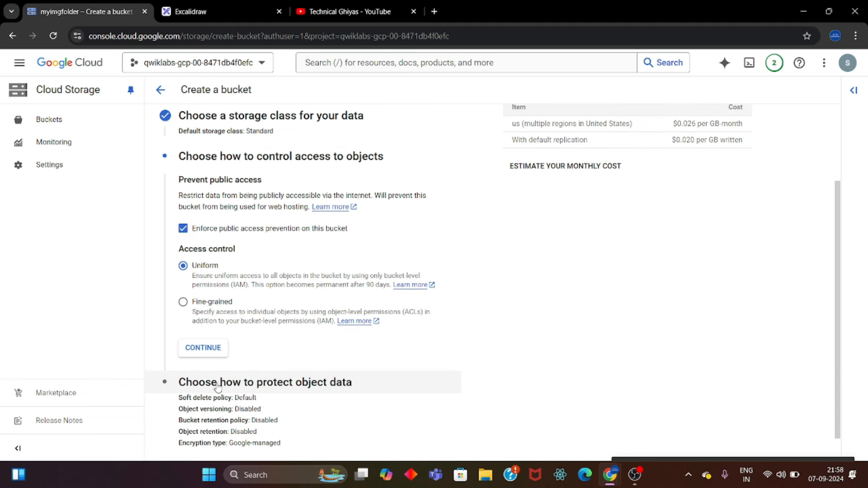
- Set the bucket's access control to Fine-grained, leaving public access prevention enforced
scroll(193, 261, "down", 1)
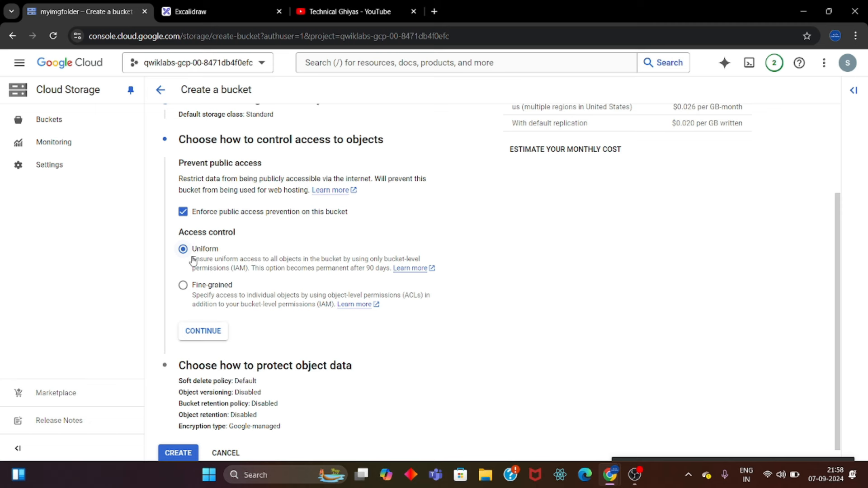
left_click(182, 286)
scroll(261, 245, "down", 1)
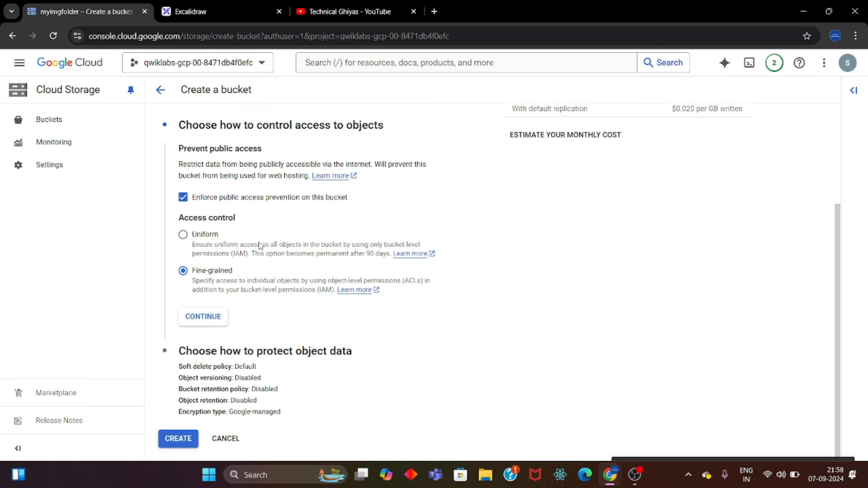
left_click(215, 316)
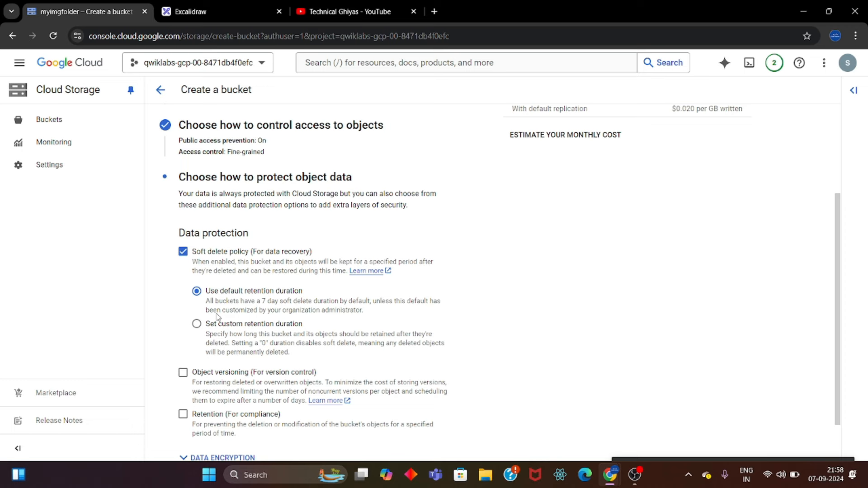
- Create the bucket with the default data protection settings and confirm enforcing public access prevention
scroll(217, 316, "down", 1)
left_click(187, 445)
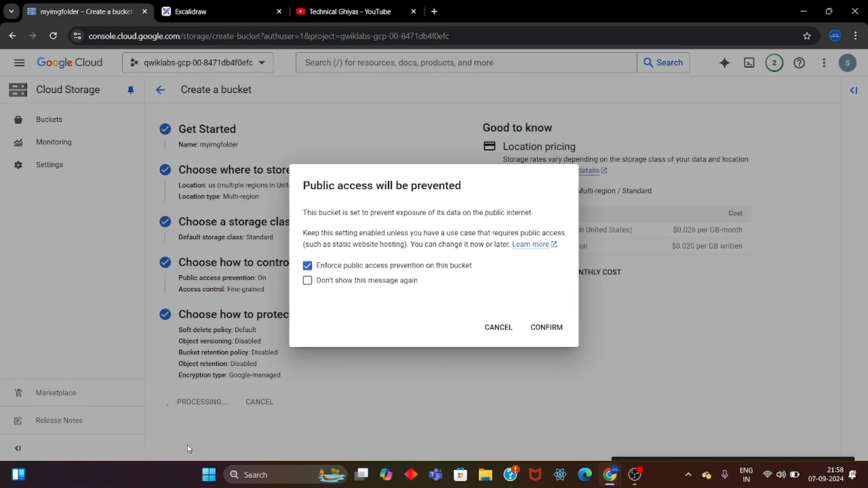
left_click(548, 335)
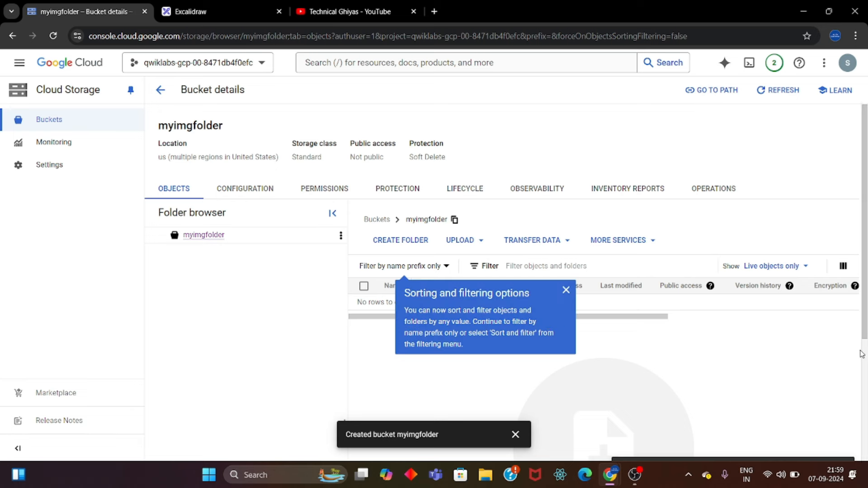
- Create a folder named myimg inside the myimgfolder bucket
left_click(561, 292)
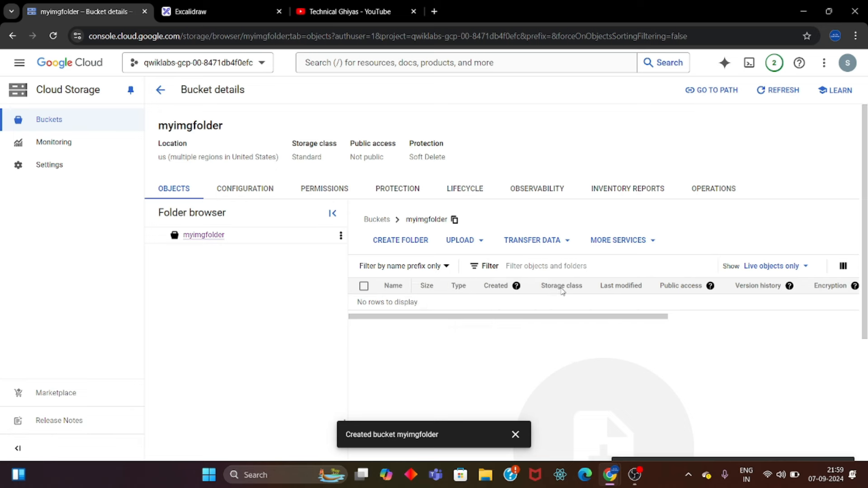
left_click(420, 244)
left_click(405, 266)
type("MYIMG")
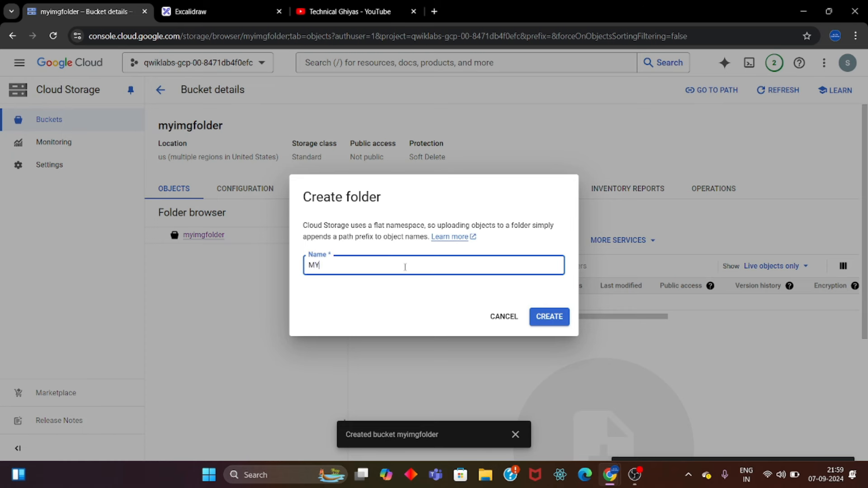
key("BackSpace")
key("BackSpace")
key("BackSpace")
key("BackSpace")
key("BackSpace")
type("myimg")
left_click(561, 316)
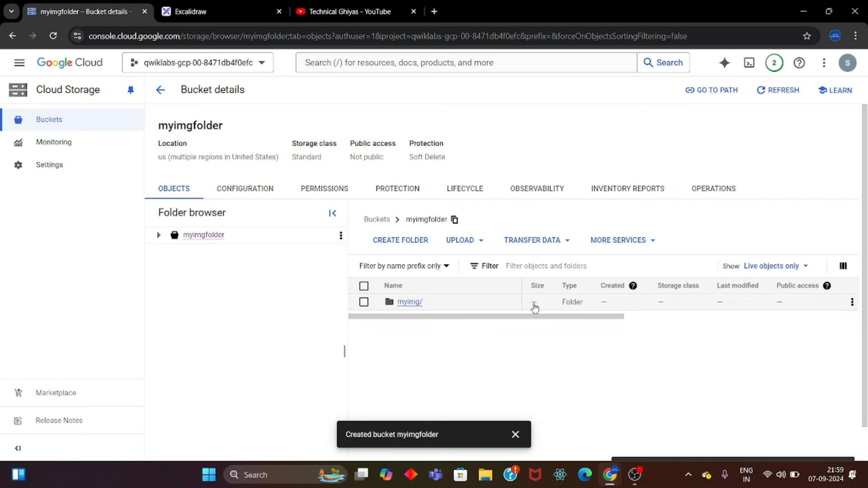
- Upload the images "Air asia reserving .png" and "air asia landing page .png" from Saved Pictures into the myimg folder
left_click(403, 302)
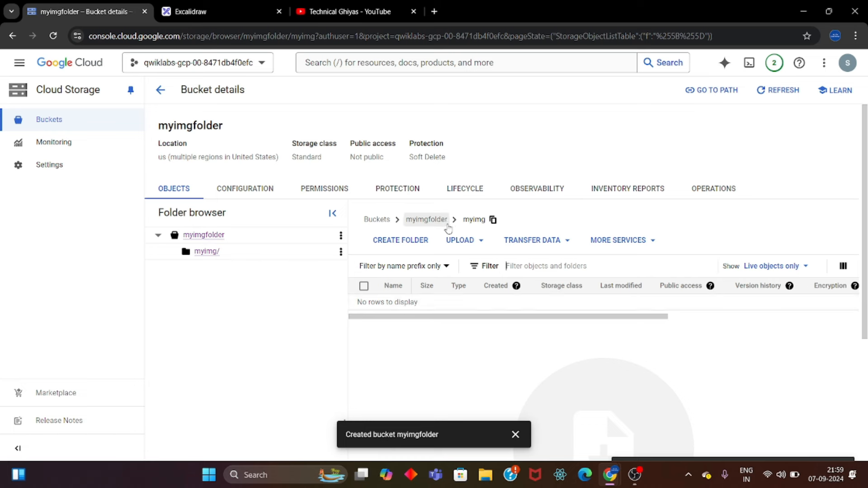
left_click(462, 241)
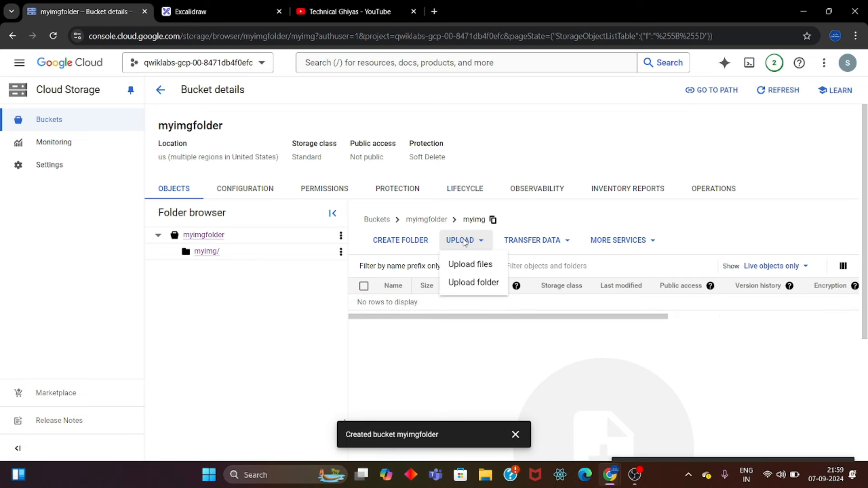
left_click(472, 265)
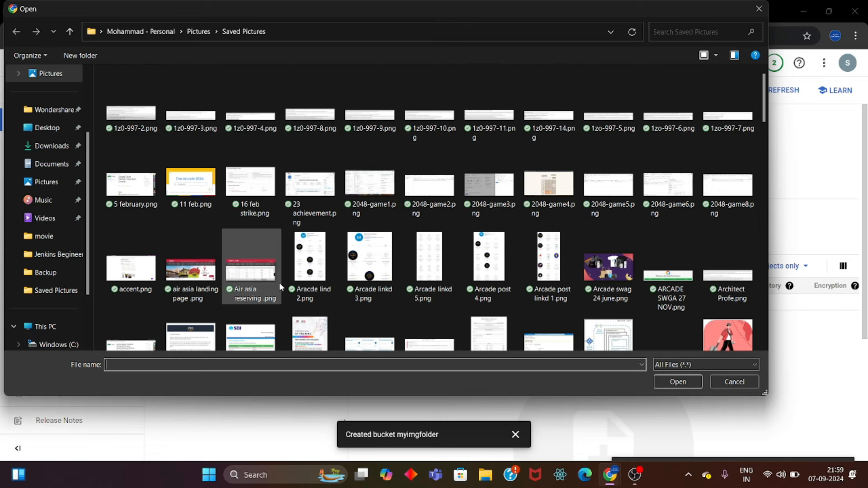
left_click(251, 282)
left_click(201, 286, "ctrl")
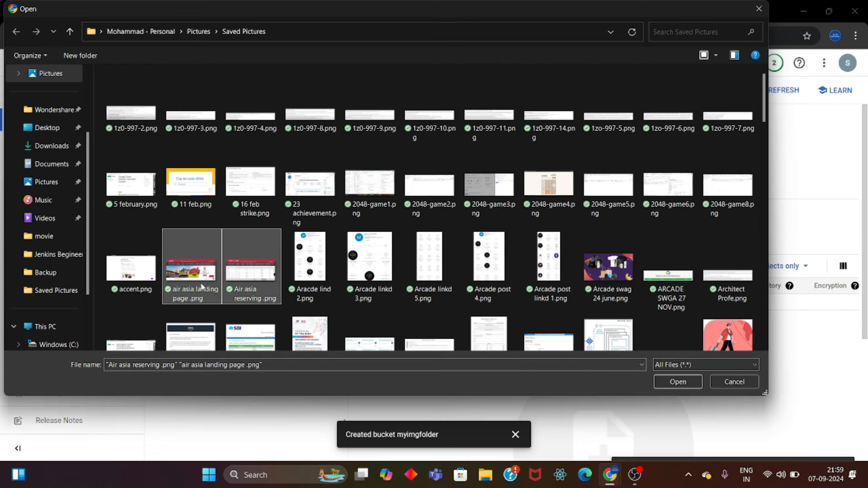
left_click(666, 385)
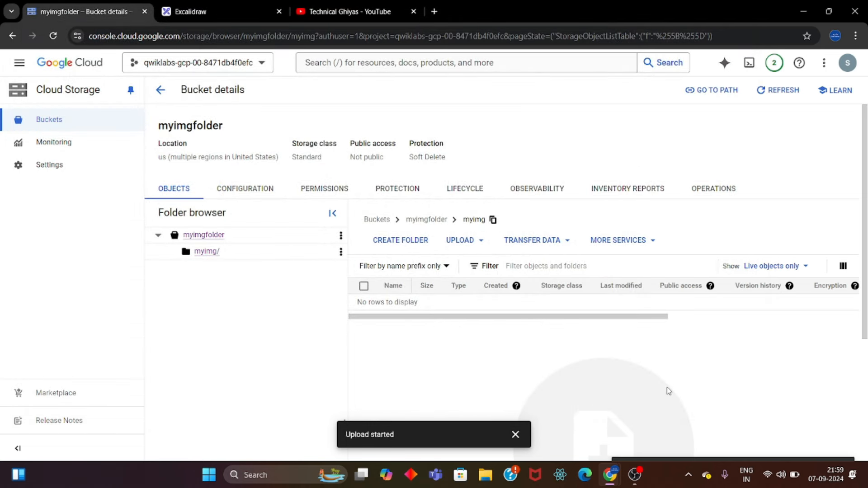
- Review the public access and access control permissions of the myimgfolder bucket
left_click(307, 193)
scroll(278, 345, "down", 4)
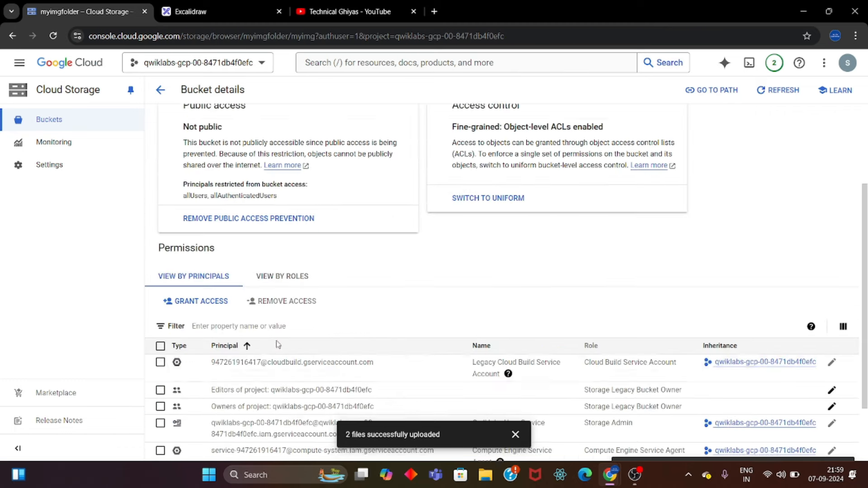
scroll(351, 262, "up", 2)
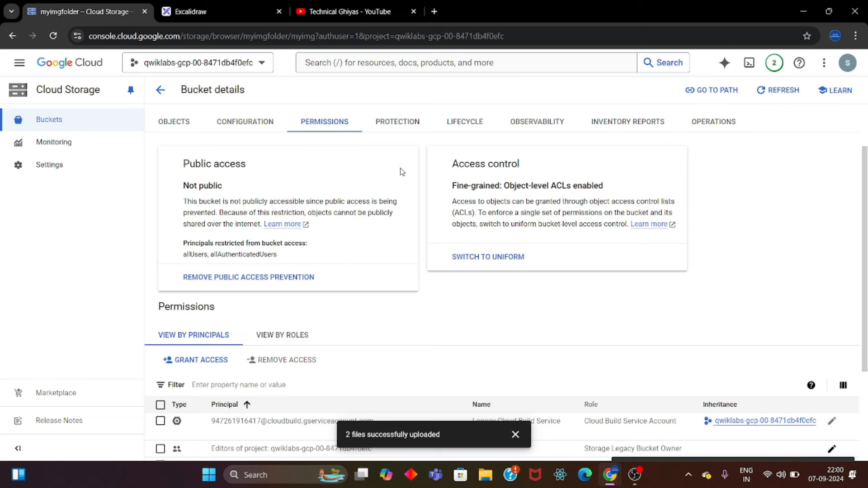
scroll(316, 293, "down", 1)
scroll(317, 293, "up", 3)
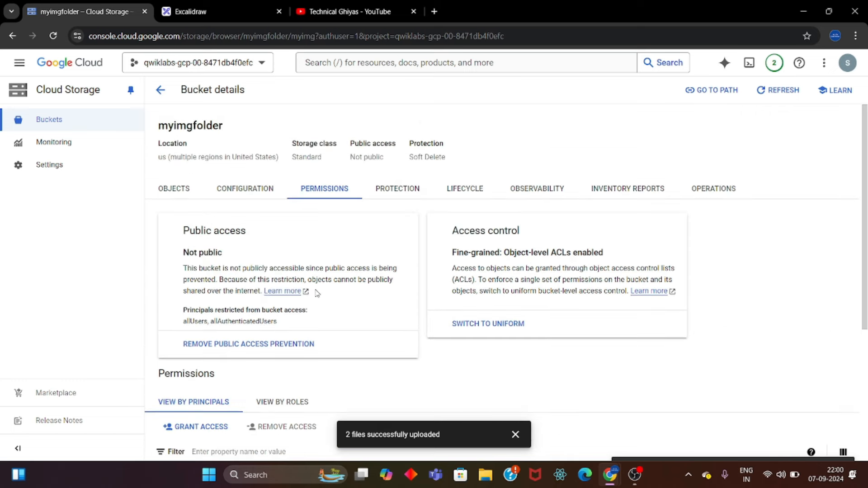
- Open the object details of "Air asia reserving .png" and check its public URL
left_click(174, 189)
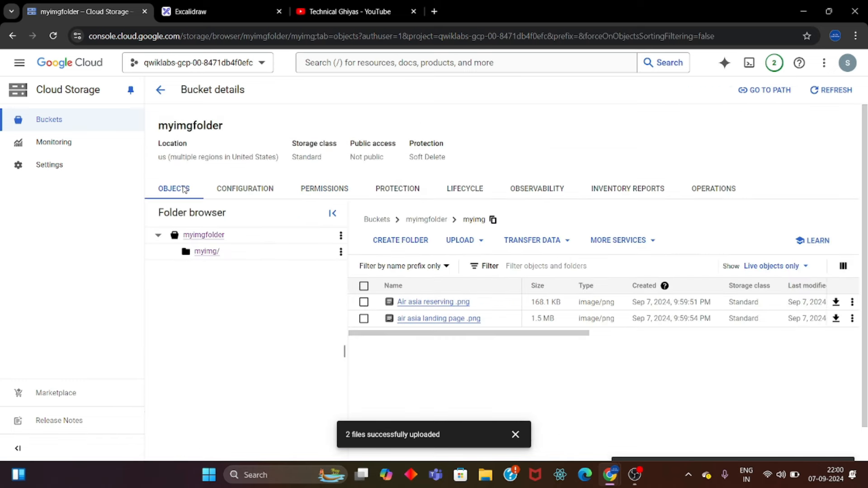
left_click(437, 303)
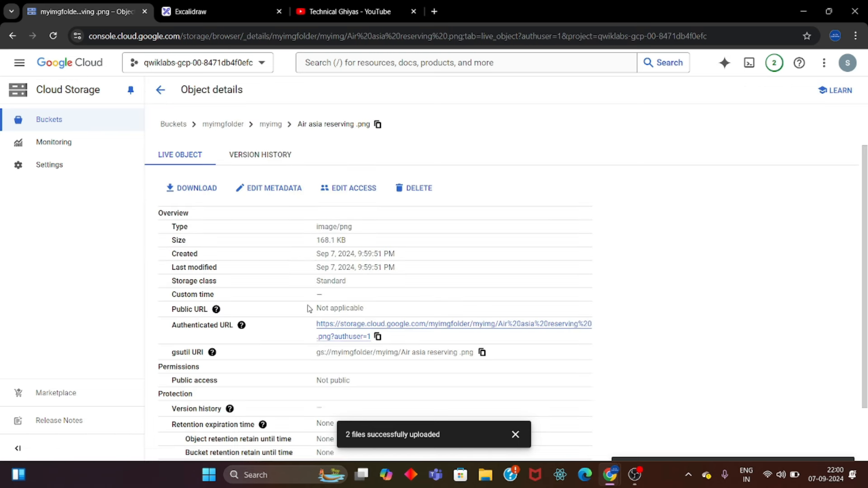
left_click_drag(312, 308, 364, 308)
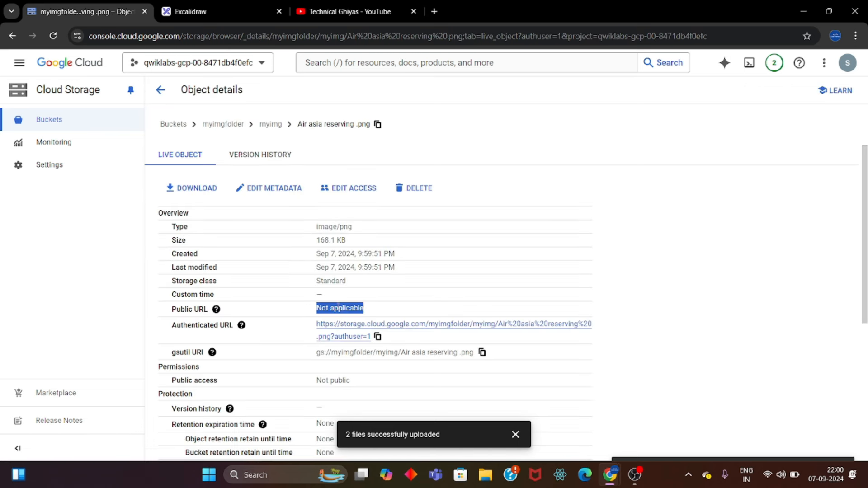
left_click(341, 308)
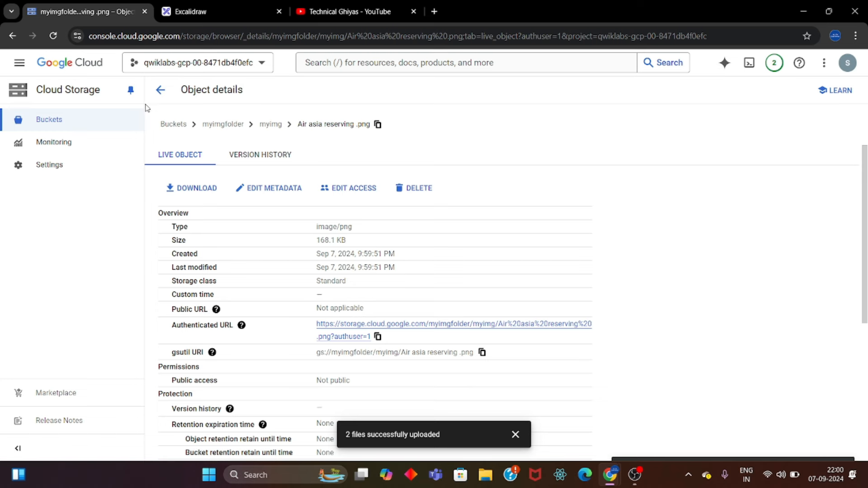
- Remove public access prevention from the myimgfolder bucket and return to the buckets list
left_click(161, 90)
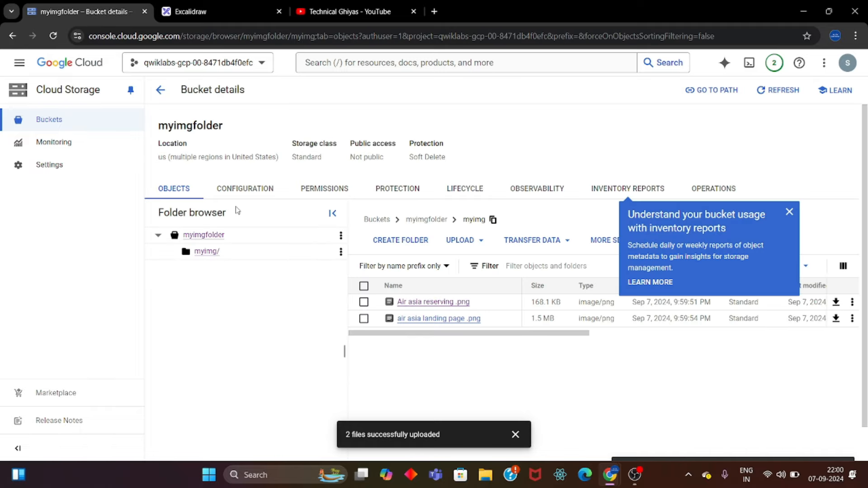
left_click(340, 188)
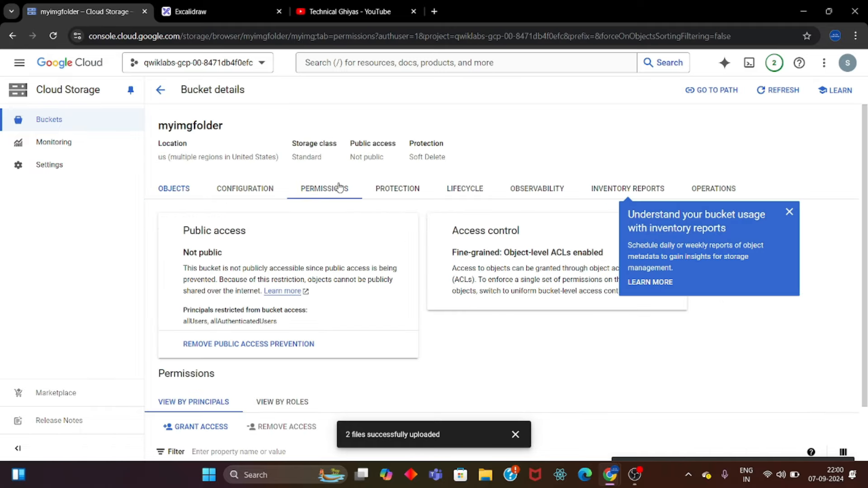
left_click(231, 345)
left_click(574, 330)
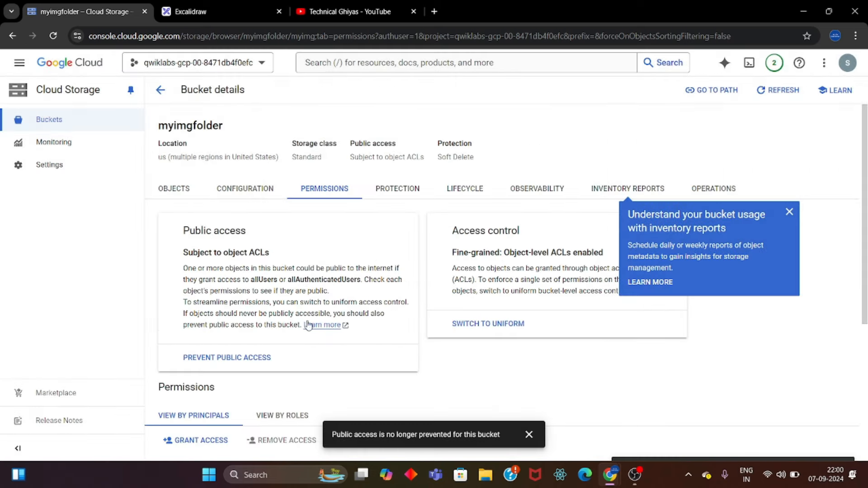
scroll(266, 311, "down", 4)
scroll(266, 305, "up", 4)
left_click(158, 93)
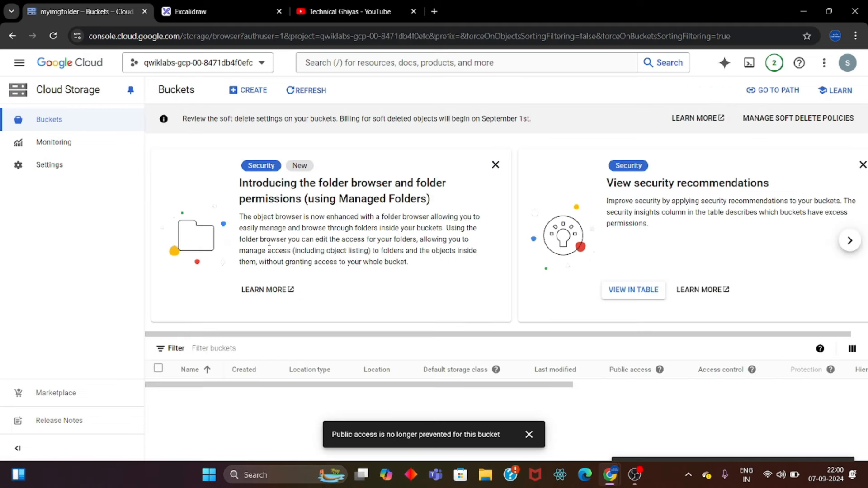
- Open the object details of "Air asia reserving .png" in the myimg folder of the myimgfolder bucket
left_click(195, 389)
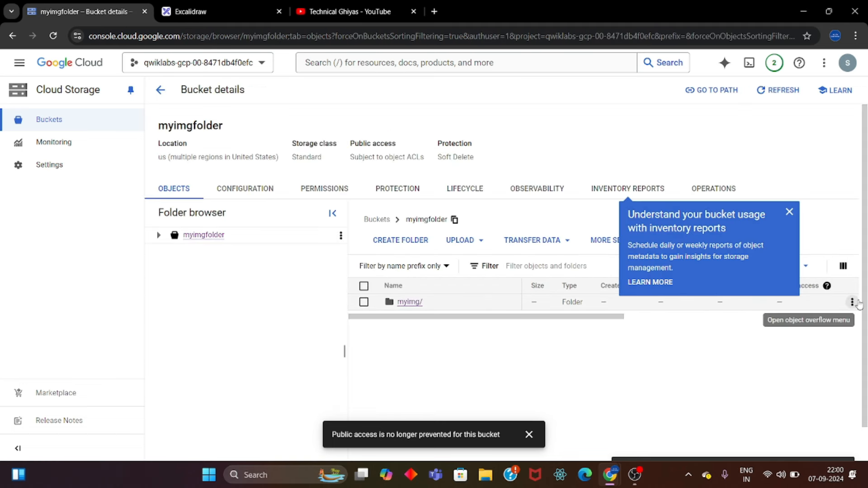
left_click(410, 302)
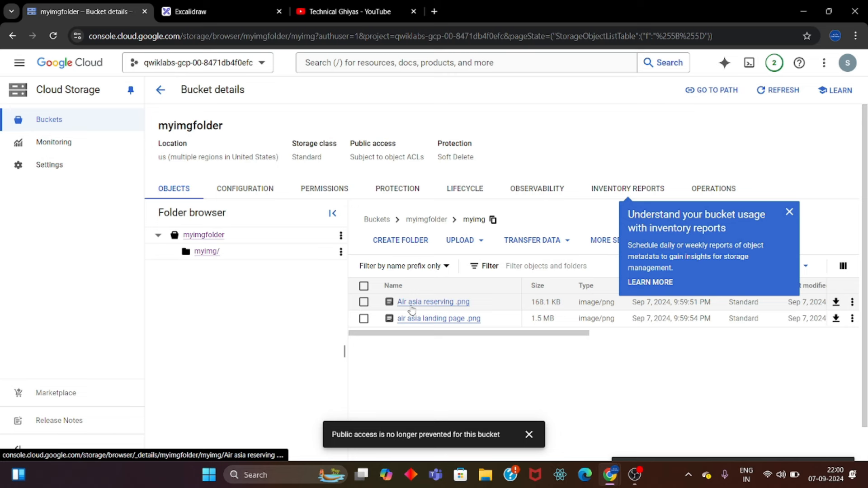
left_click(412, 303)
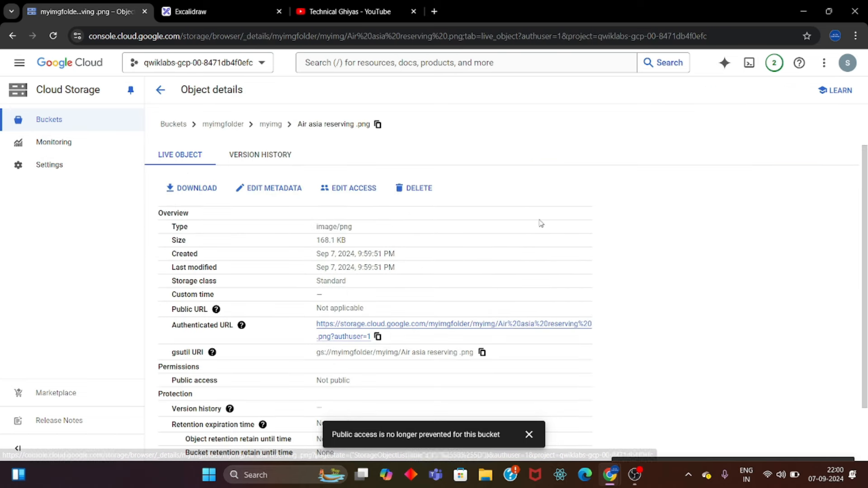
- Add an access entry to "Air asia reserving .png" granting the Public entity allUsers Reader access, and save it
left_click(351, 188)
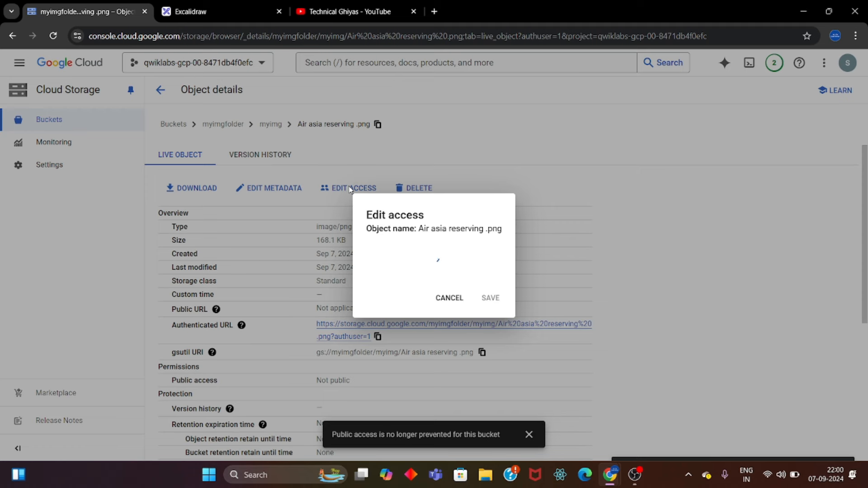
left_click(334, 340)
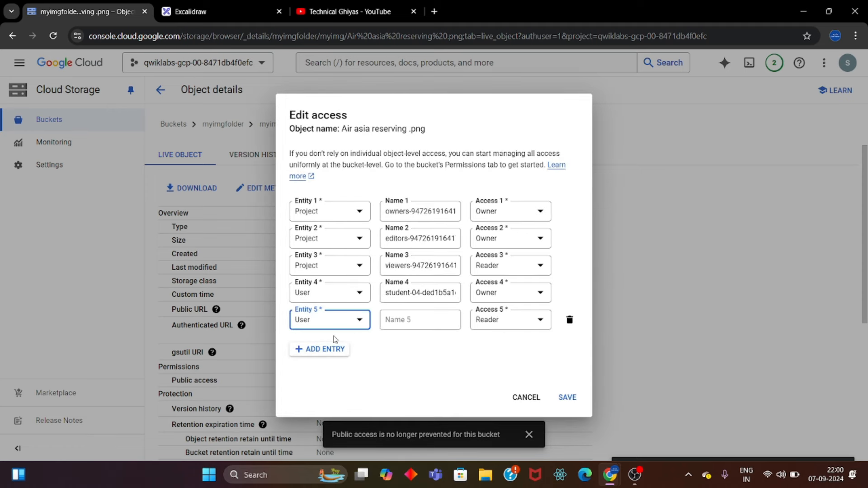
left_click(337, 328)
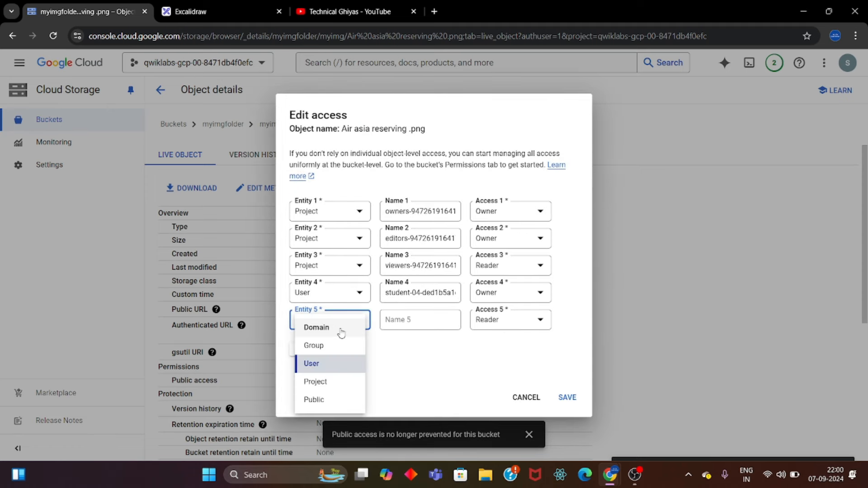
left_click(319, 399)
left_click(502, 348)
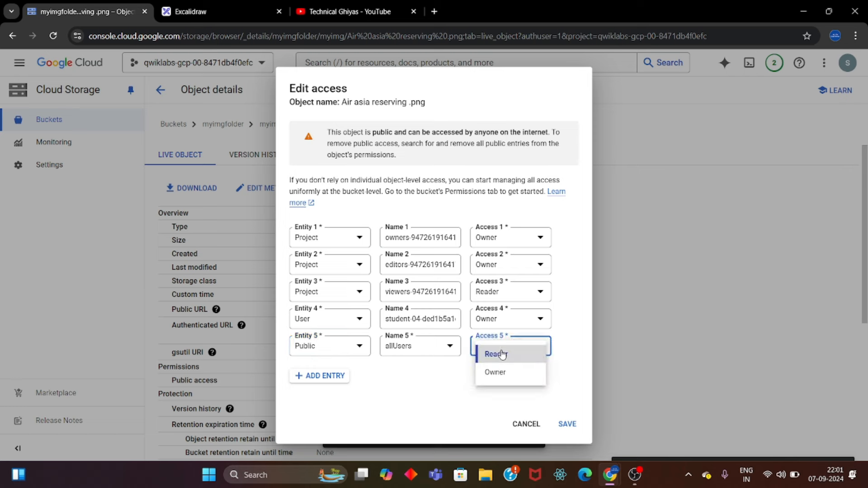
left_click(501, 355)
left_click(568, 425)
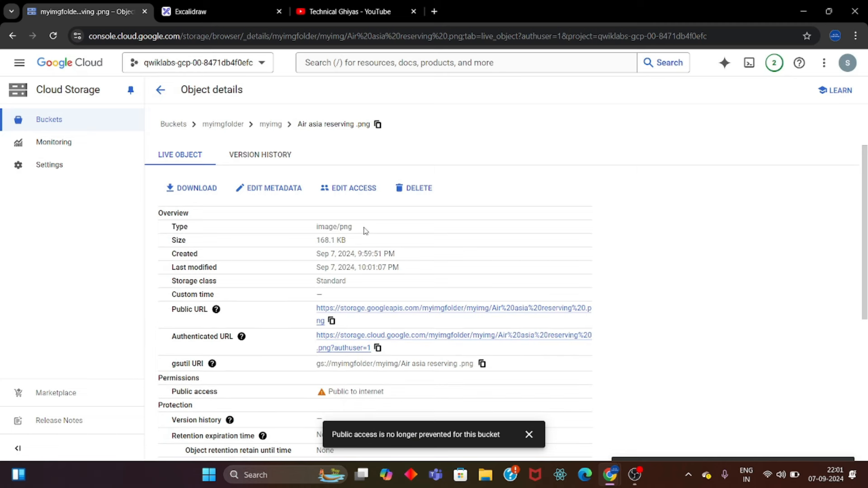
- Copy the public URL of "Air asia reserving .png" and open it in a new browser tab to check the image
left_click(331, 321)
left_click(434, 11)
key("ctrl+v")
key("Return")
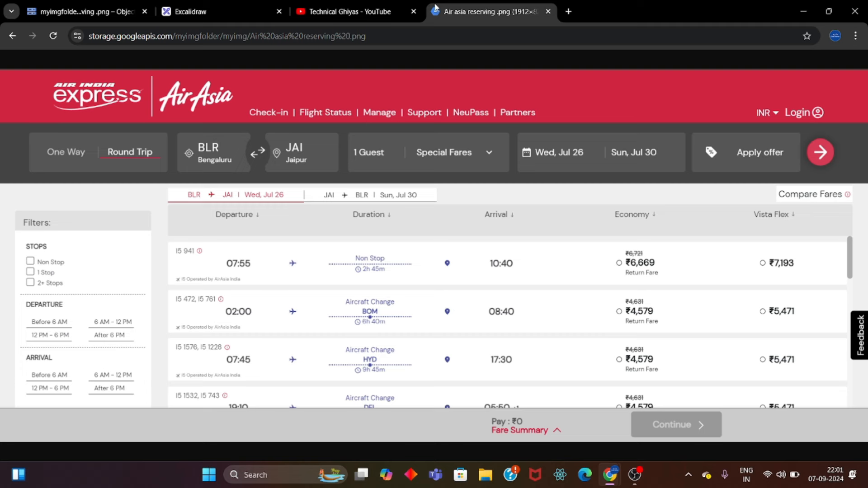
left_click(351, 33)
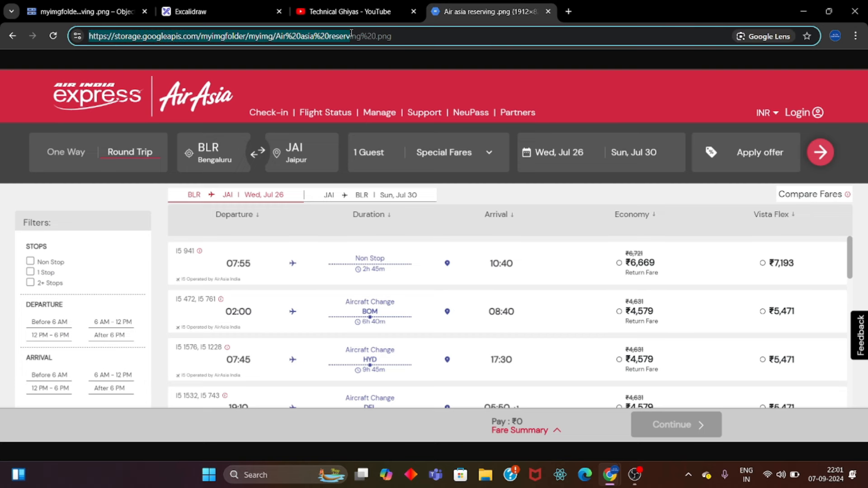
left_click(98, 5)
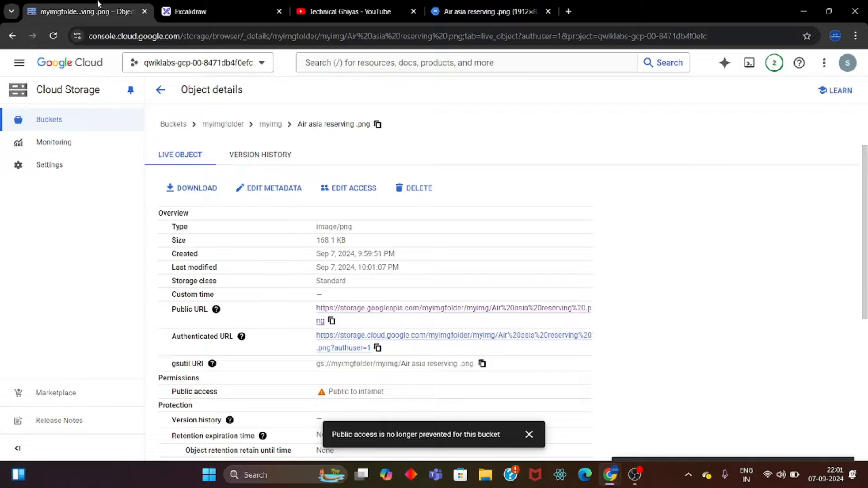
left_click(346, 12)
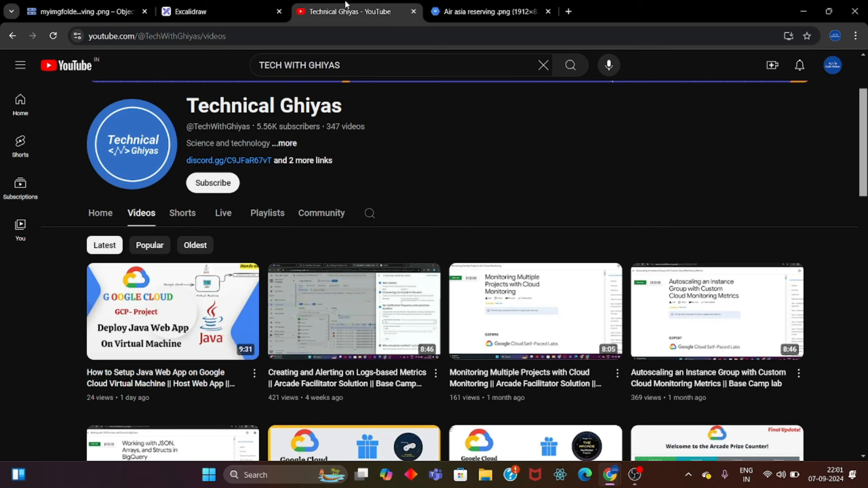